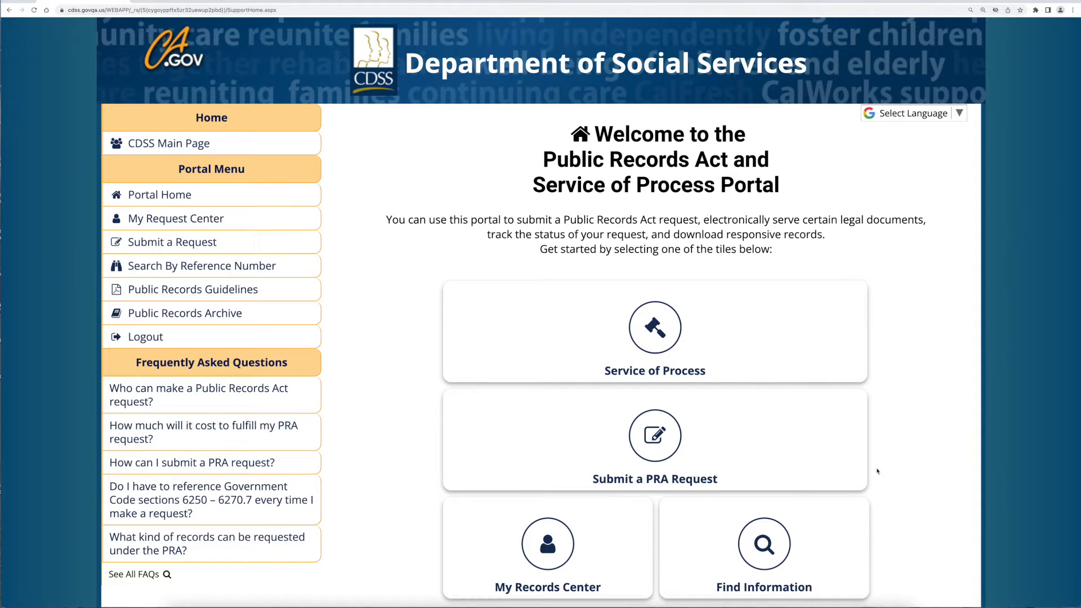
# - Start a new PRA request and go to the Create Account form from the login page
pyautogui.click(850, 473)
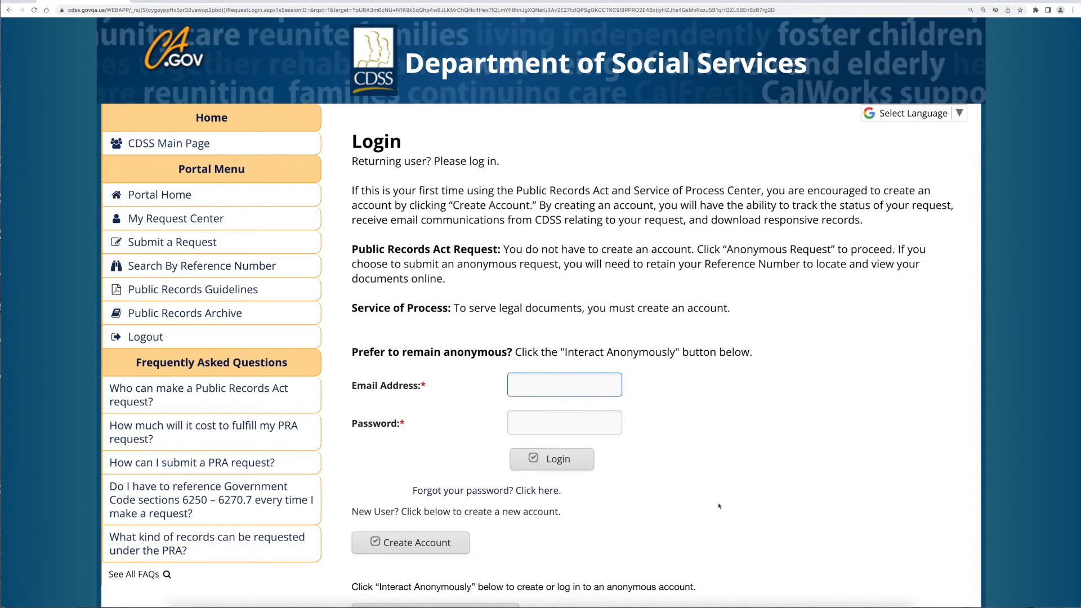
pyautogui.click(464, 549)
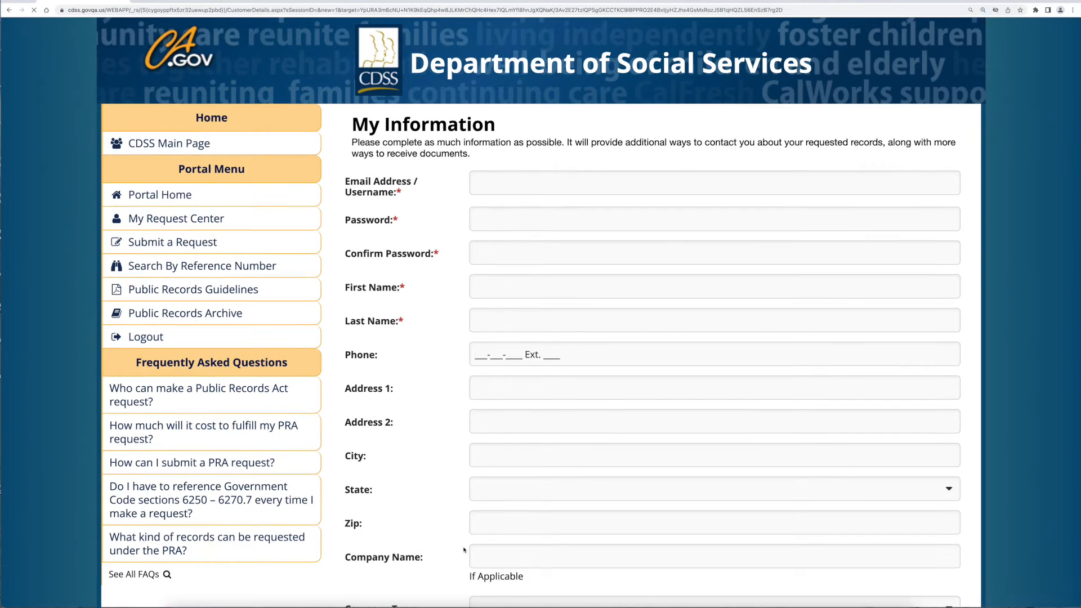
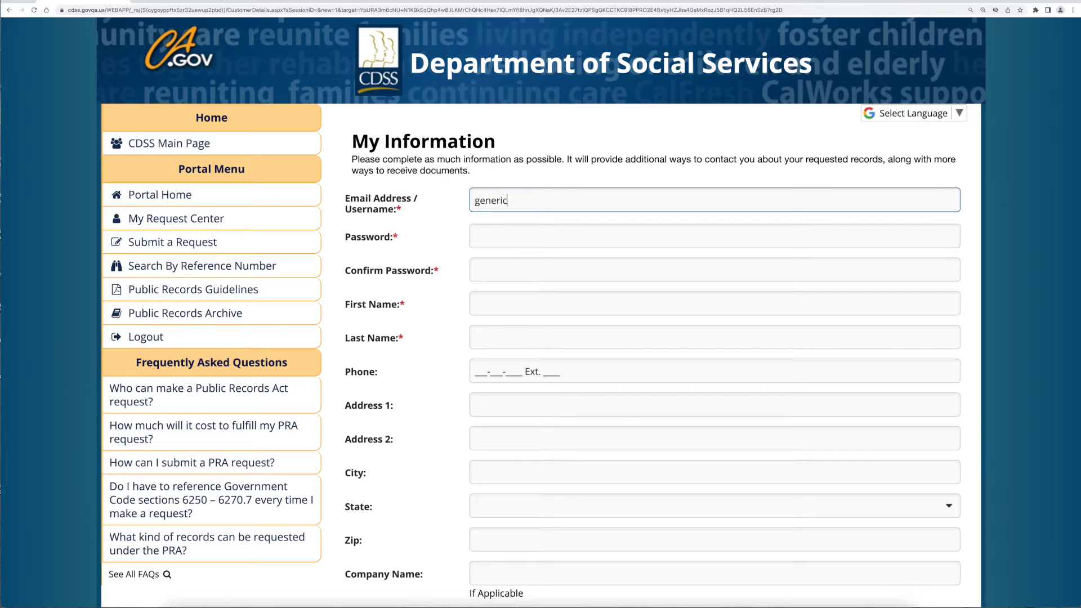
# - Enter the account e-mail, password and its confirmation, first name, and phone number
pyautogui.press('Tab')
pyautogui.write('•••••••••')
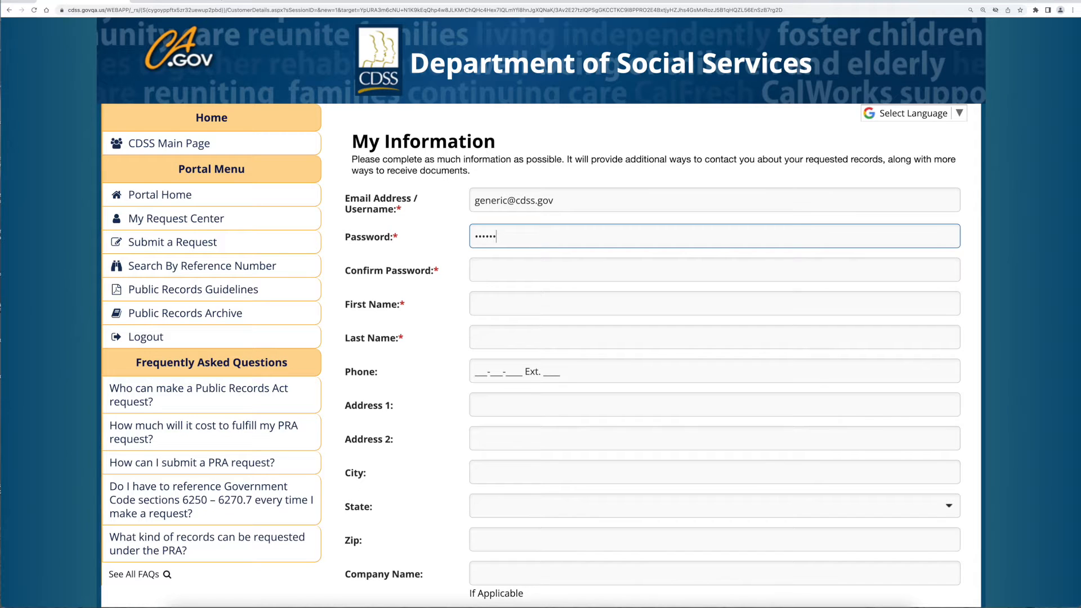
pyautogui.write('•')
pyautogui.press('Tab')
pyautogui.write('••••••••••')
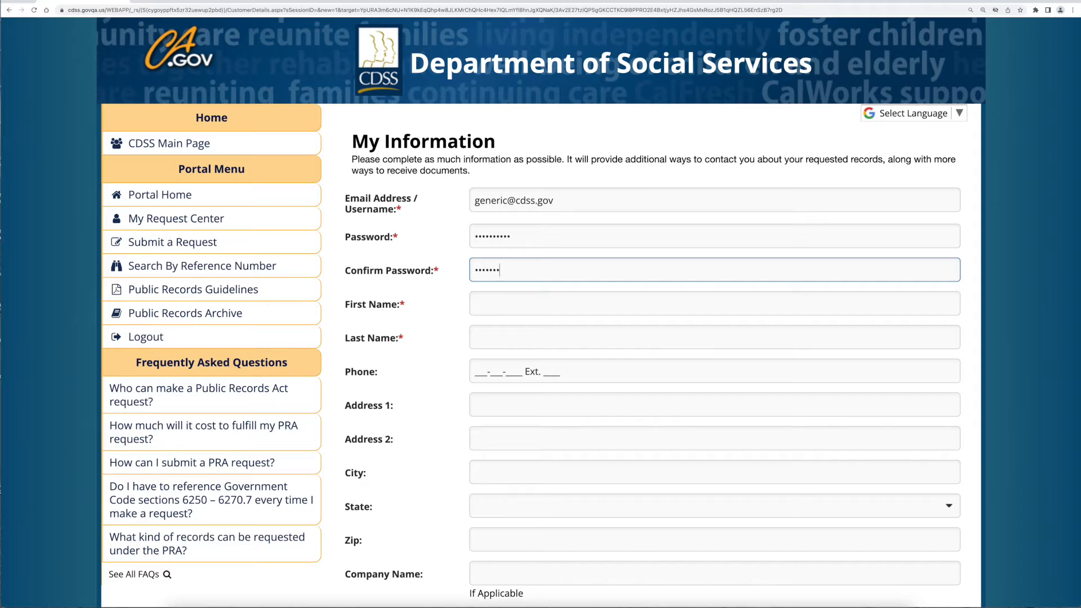
pyautogui.write('•')
pyautogui.press('Tab')
pyautogui.write('Generic')
pyautogui.press('Tab')
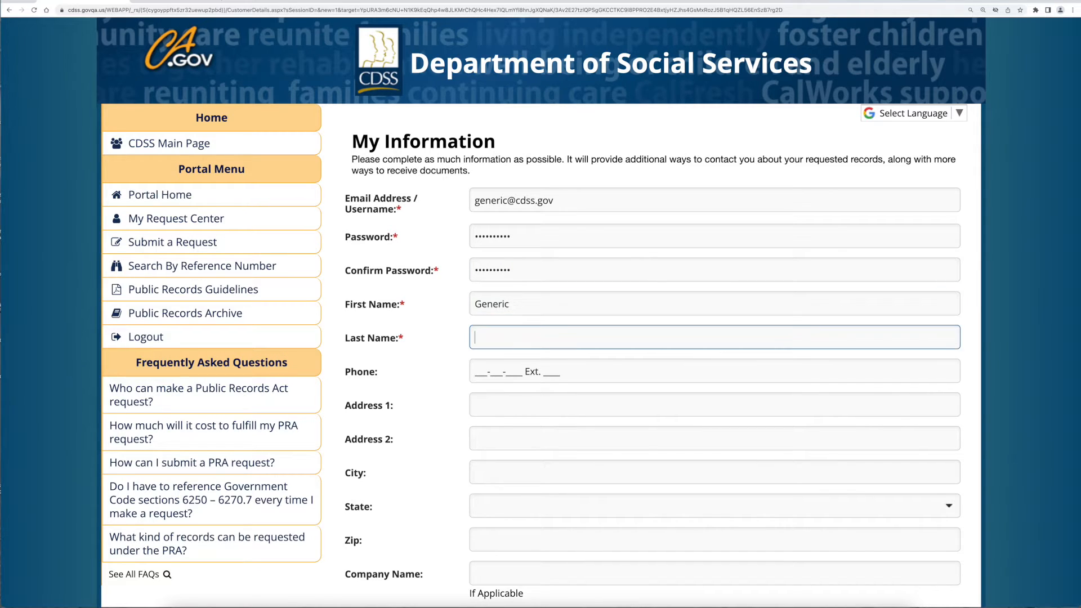
pyautogui.write('Generic')
pyautogui.press('Tab')
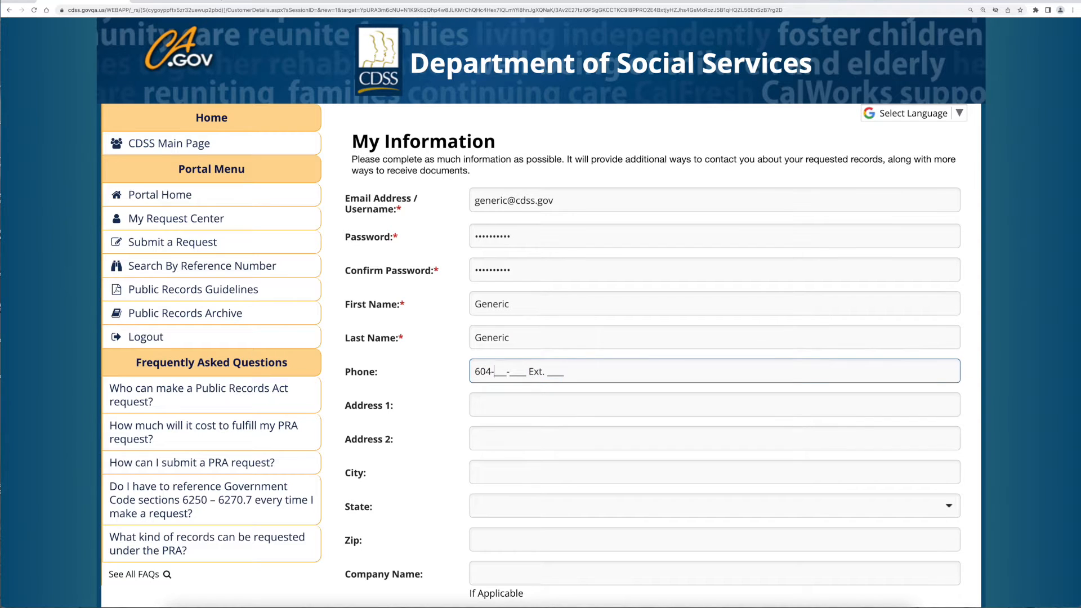
# - Fill in both address lines, city, state CA, zip code, and company name 'Generic Company'
pyautogui.press('Tab')
pyautogui.write('234')
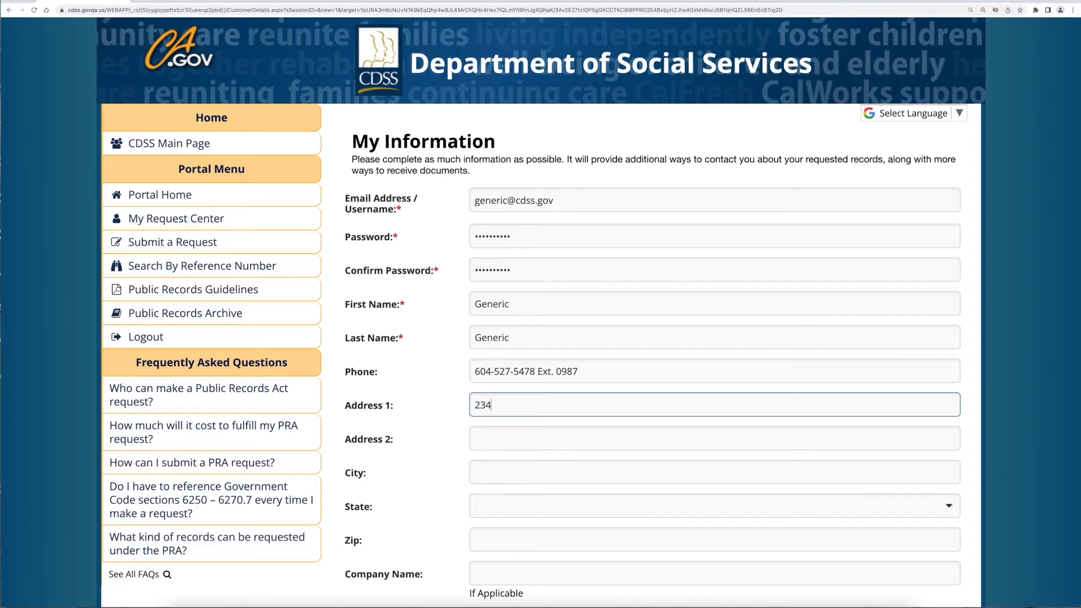
pyautogui.write('5 Generic Ave.')
pyautogui.press('Tab')
pyautogui.write('3456 Ge')
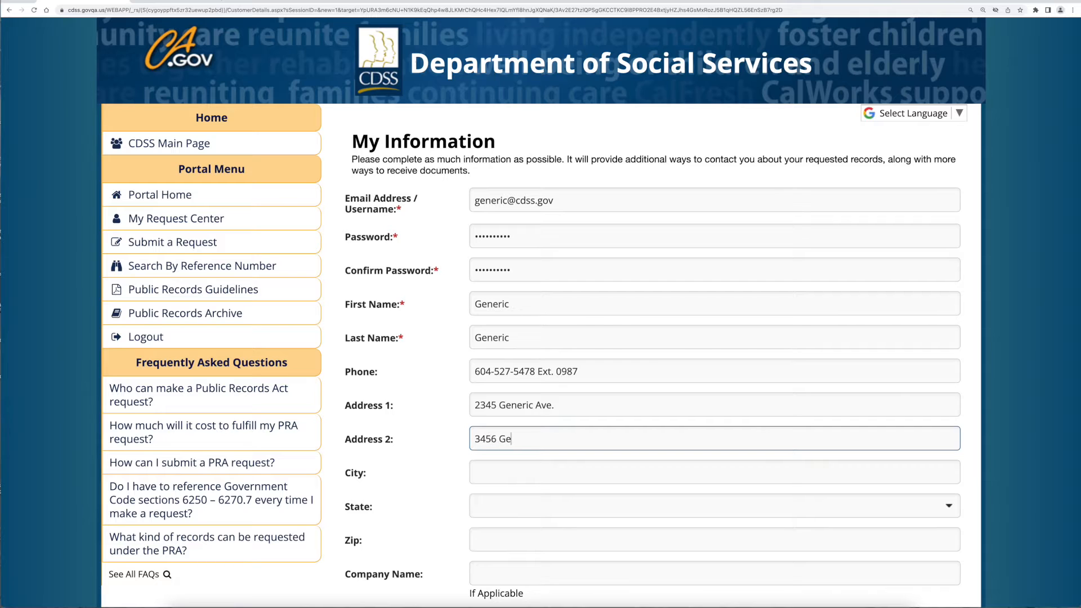
pyautogui.write('neric Ave.')
pyautogui.press('Tab')
pyautogui.write('Generic City')
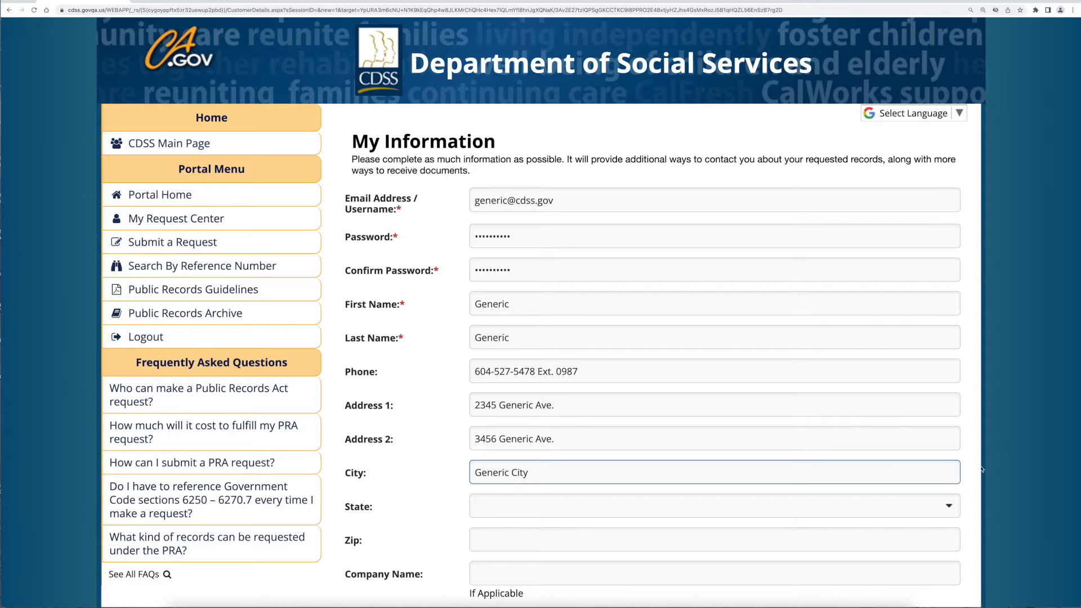
pyautogui.click(950, 505)
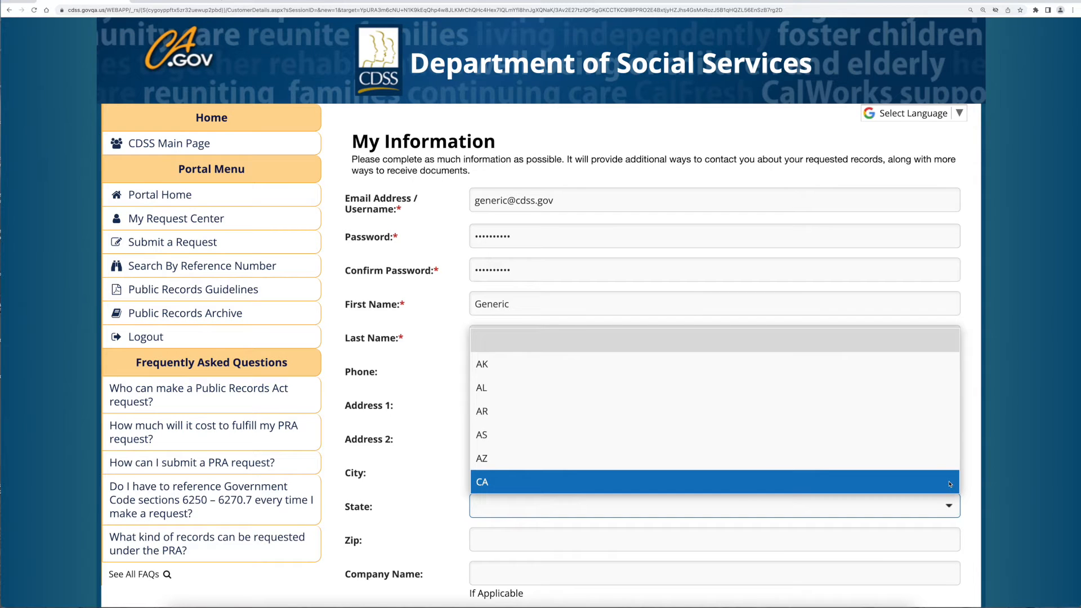
pyautogui.click(951, 483)
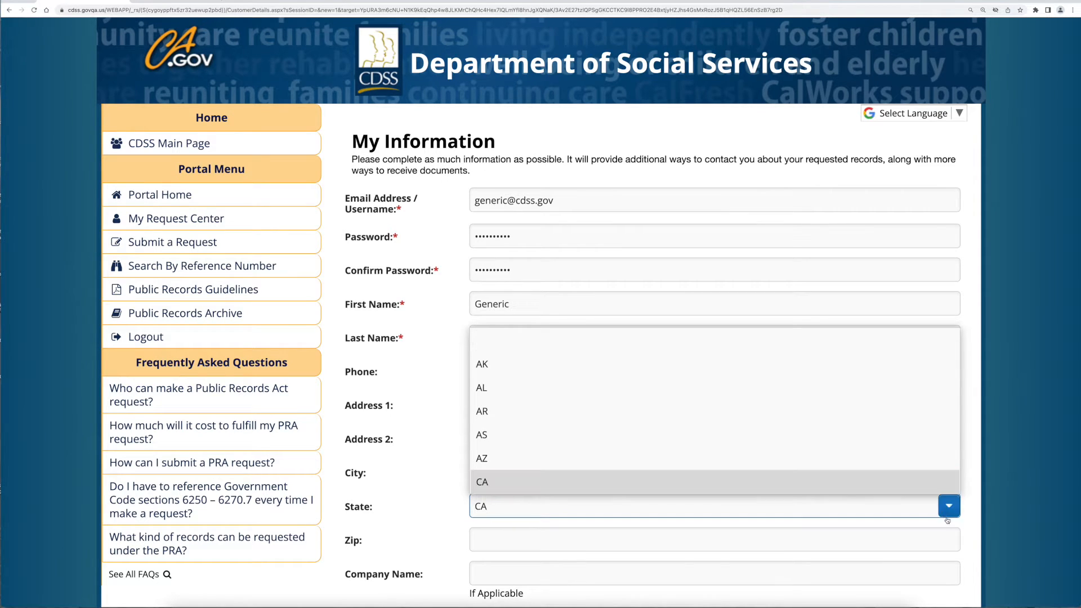
pyautogui.click(947, 538)
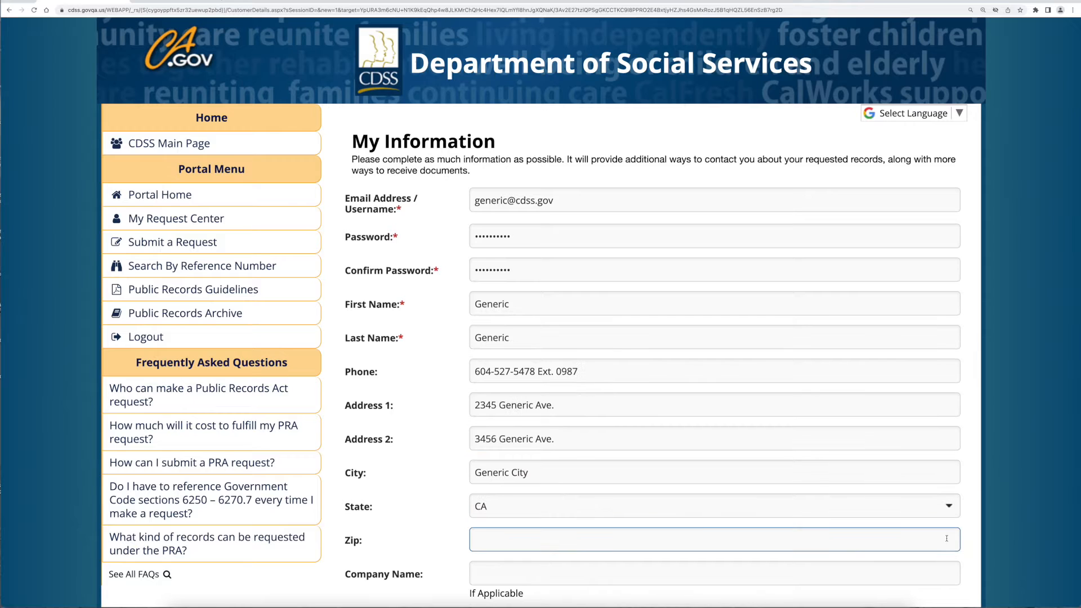
pyautogui.write('98502')
pyautogui.press('Tab')
pyautogui.write('Generic Company')
# - Set company type Government Entity, title 'Generic Title', and division Children and Family Services (CFSD)
pyautogui.click(1039, 250)
pyautogui.scroll(-7, 1039, 250)
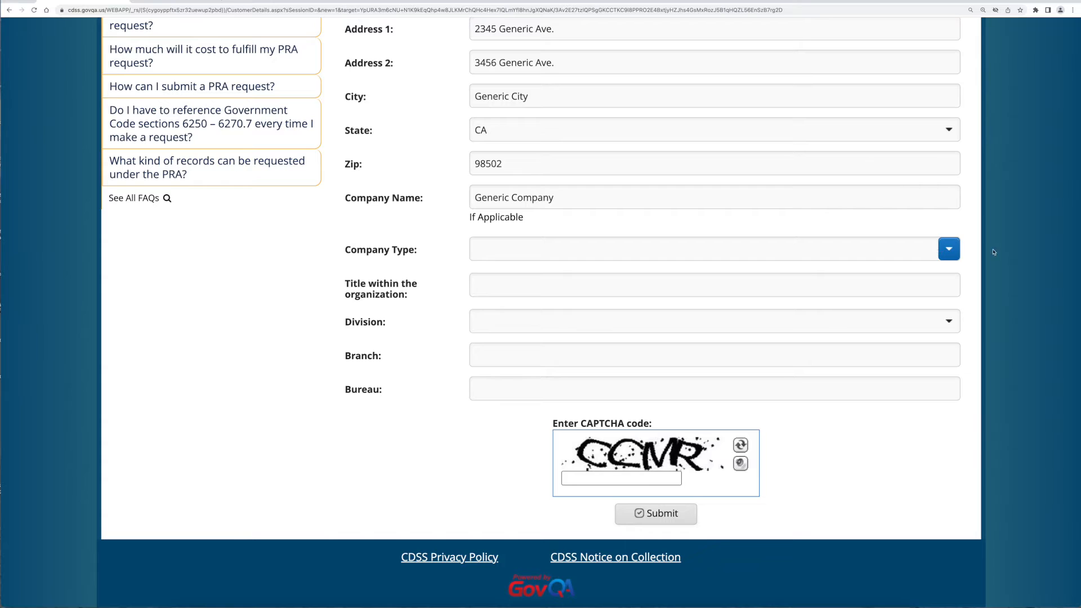
pyautogui.click(950, 250)
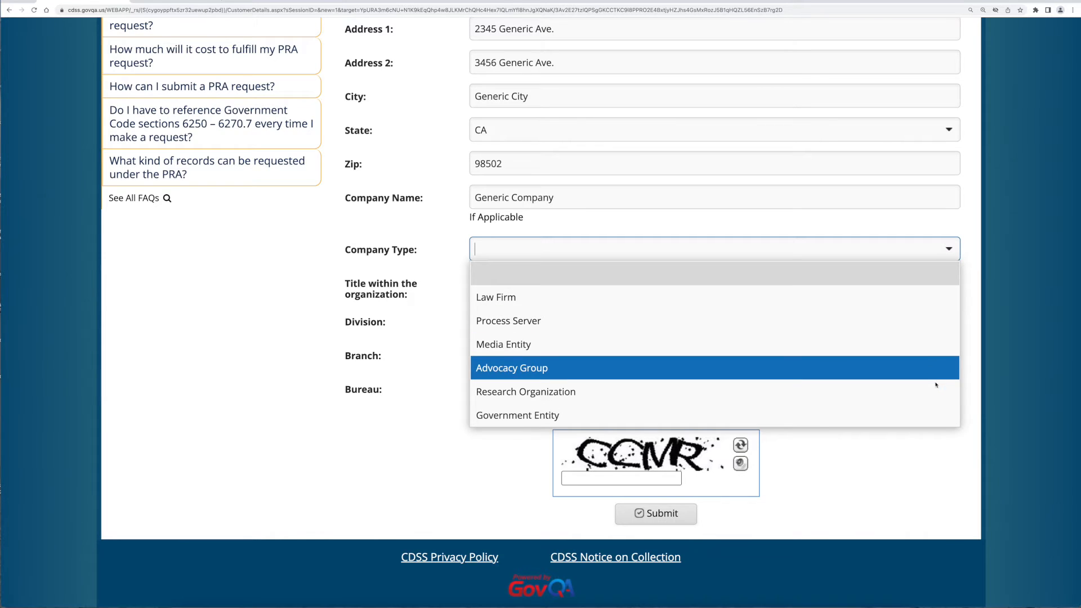
pyautogui.click(934, 416)
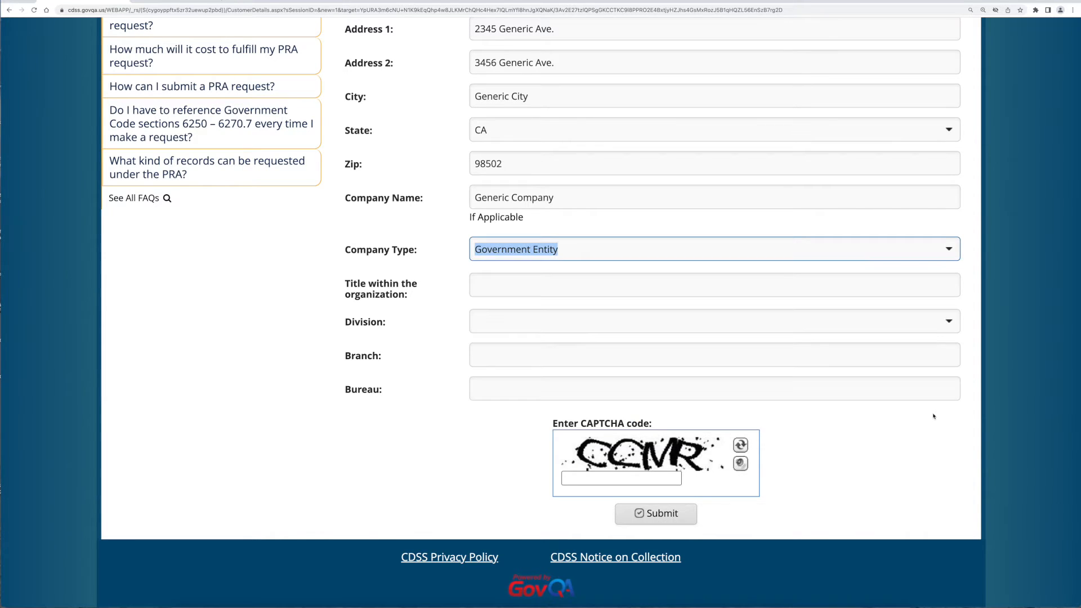
pyautogui.click(939, 284)
pyautogui.write('Ge')
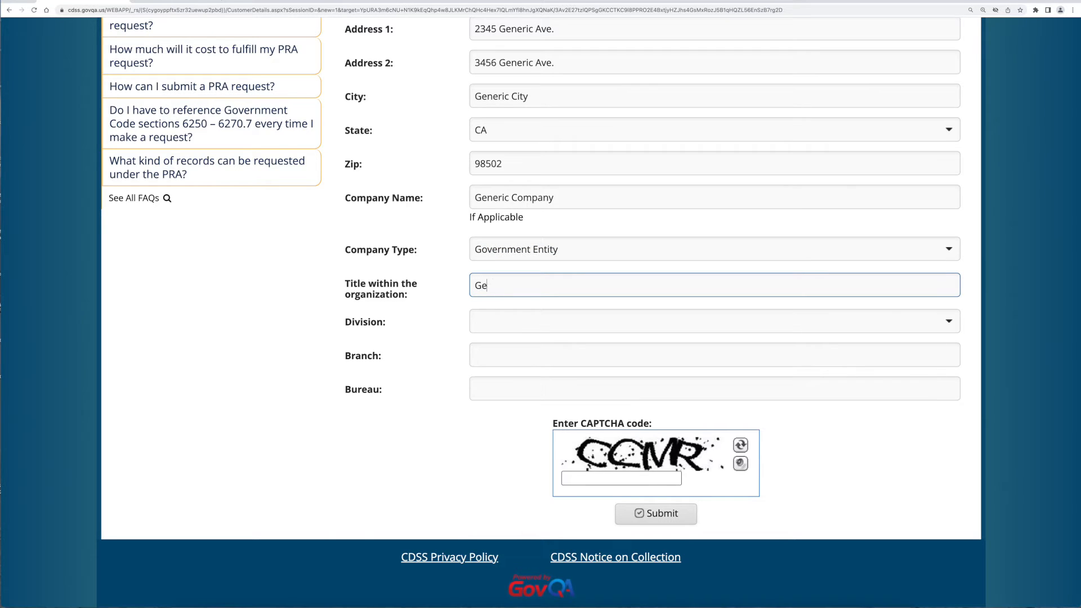
pyautogui.write('neric Title')
pyautogui.click(954, 318)
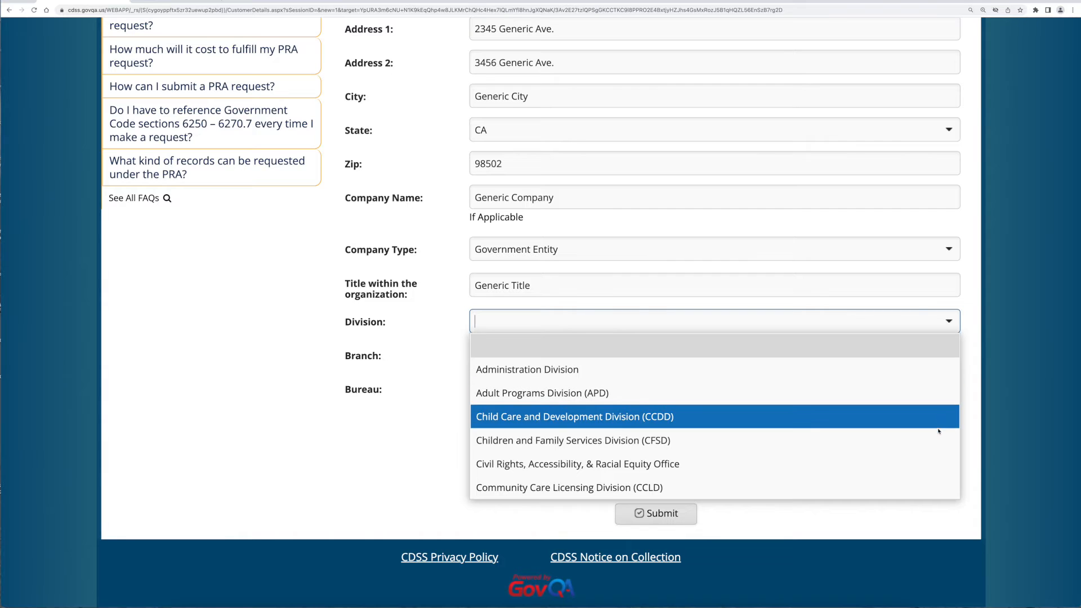
pyautogui.click(937, 445)
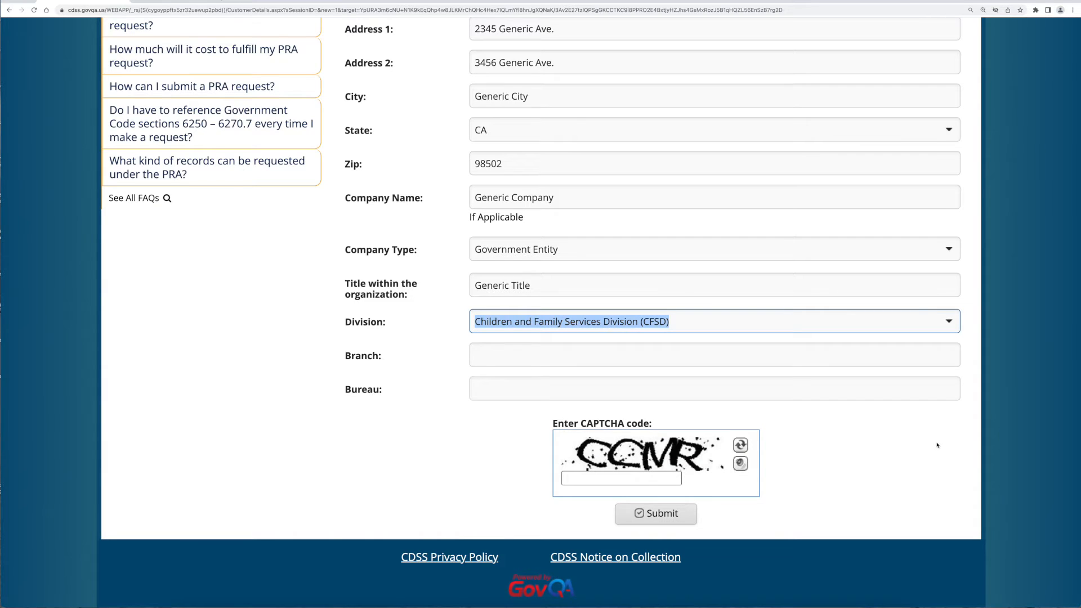
# - Enter branch 'Generic Branch', bureau 'Generic Bureau', and the CAPTCHA code
pyautogui.click(933, 354)
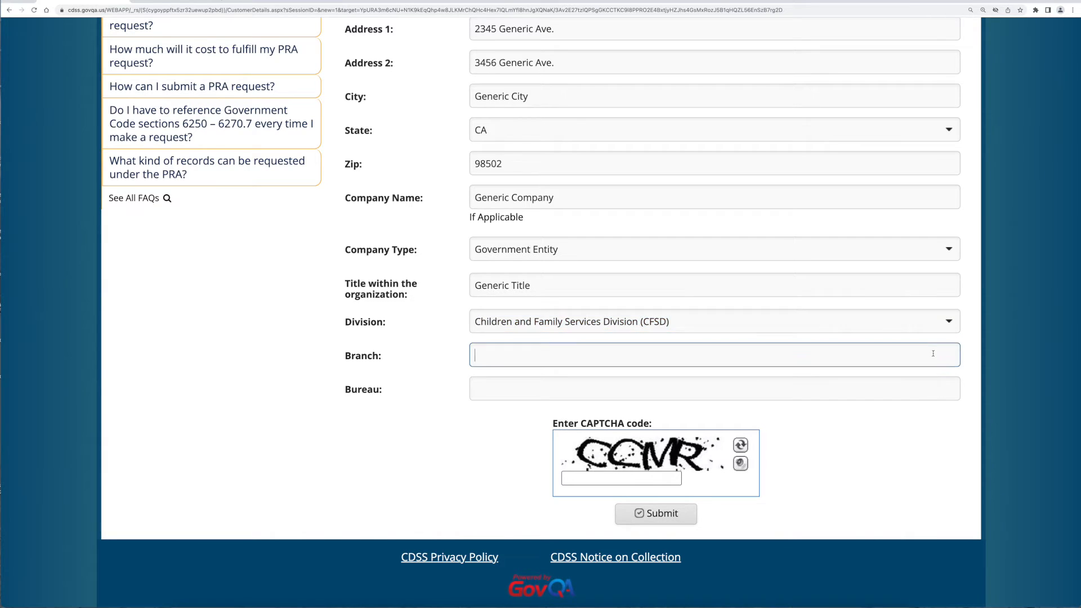
pyautogui.write('Generic Branch')
pyautogui.press('Tab')
pyautogui.write('Generic Bureau')
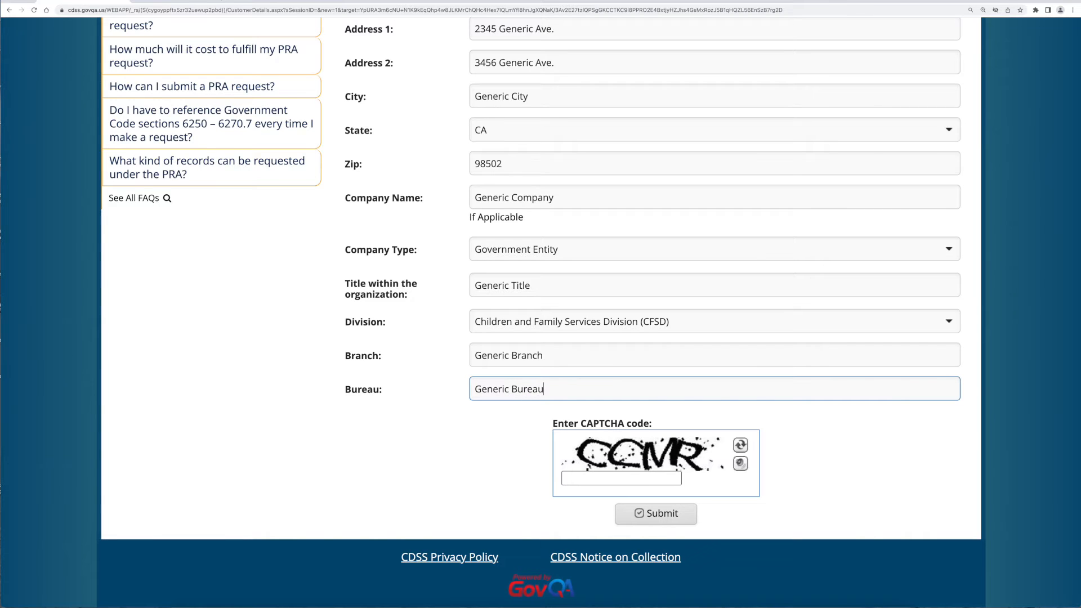
pyautogui.click(672, 480)
pyautogui.write('CCMR')
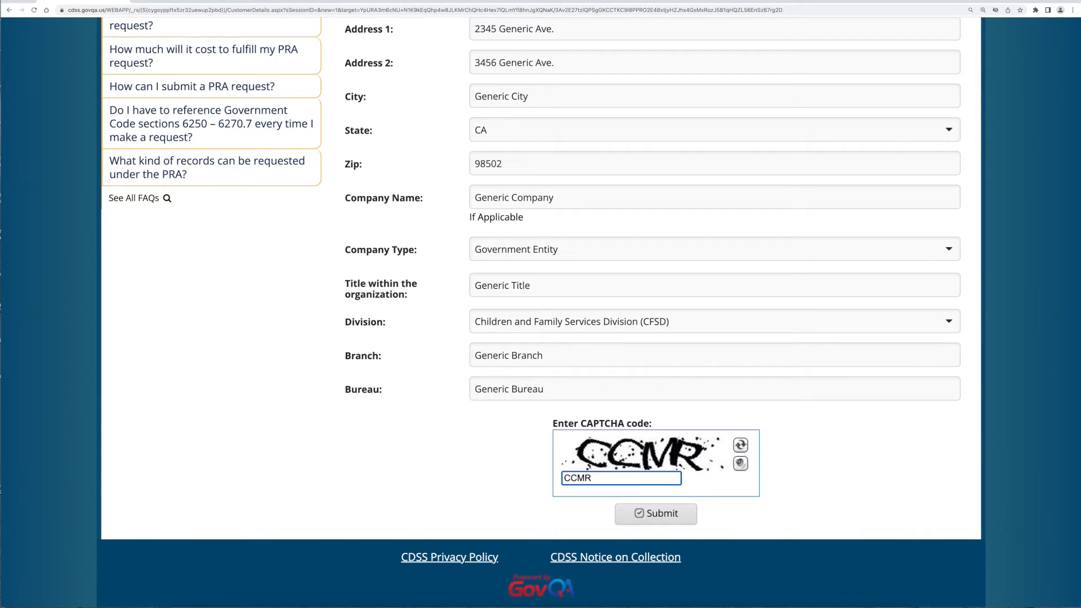
# - Submit the registration, then request CDSS Program Documents for the Children and Family Services program
pyautogui.click(690, 522)
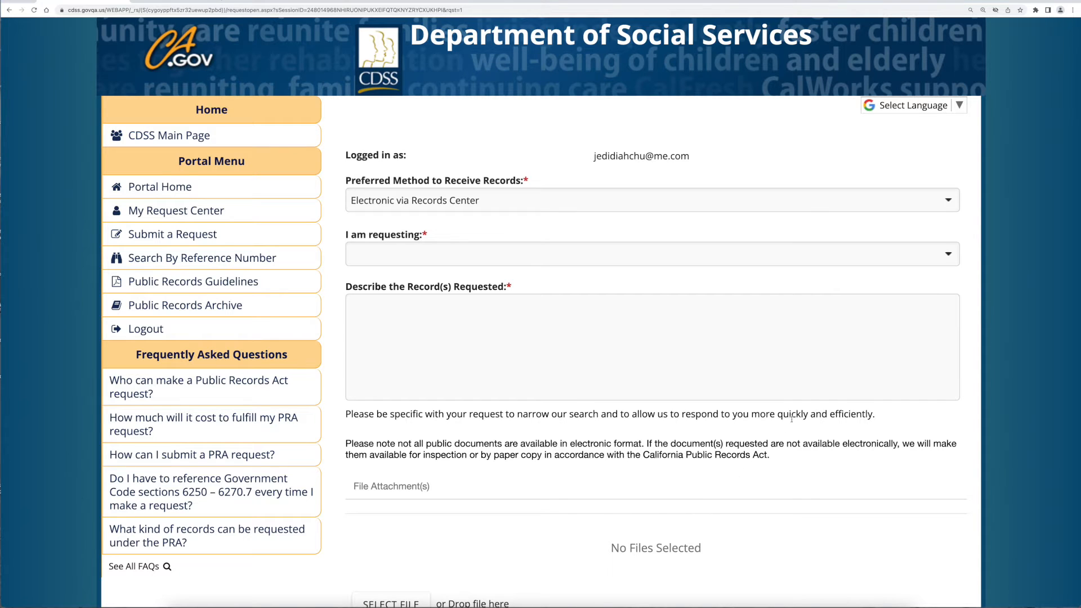
pyautogui.click(947, 261)
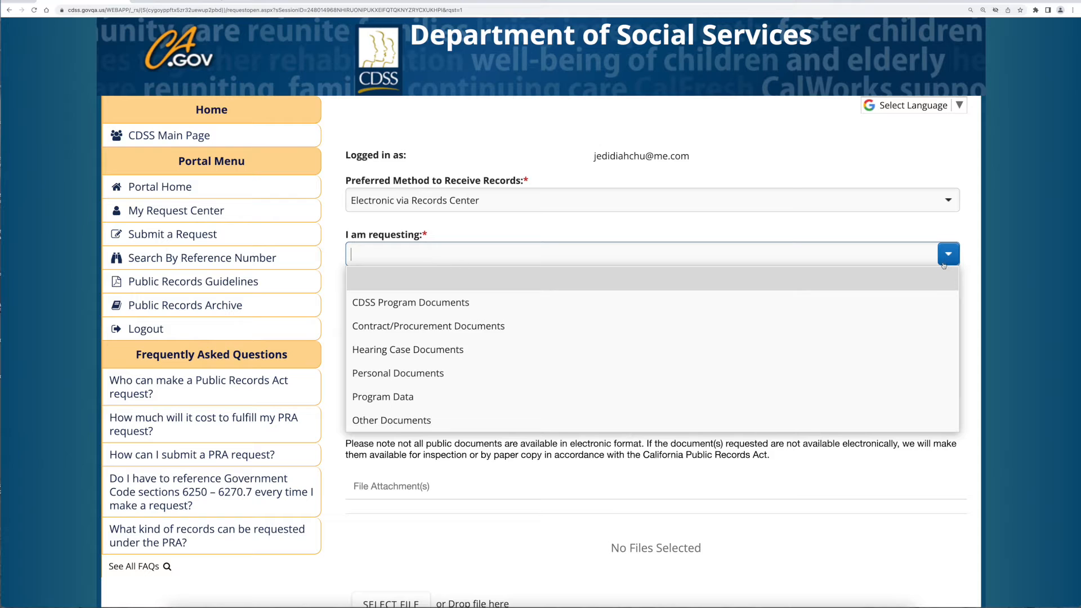
pyautogui.click(917, 304)
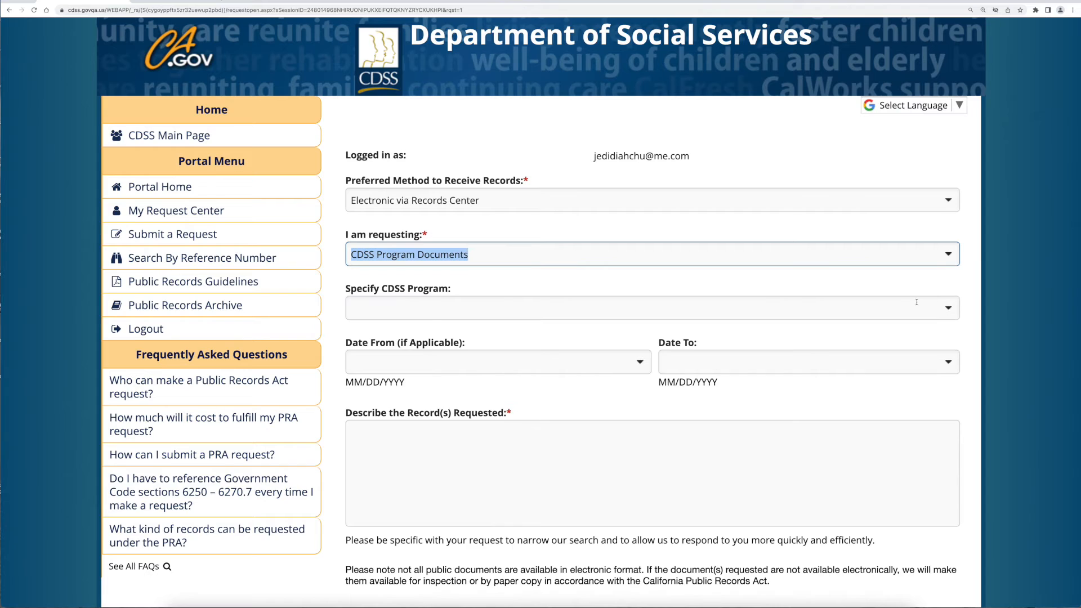
pyautogui.click(950, 310)
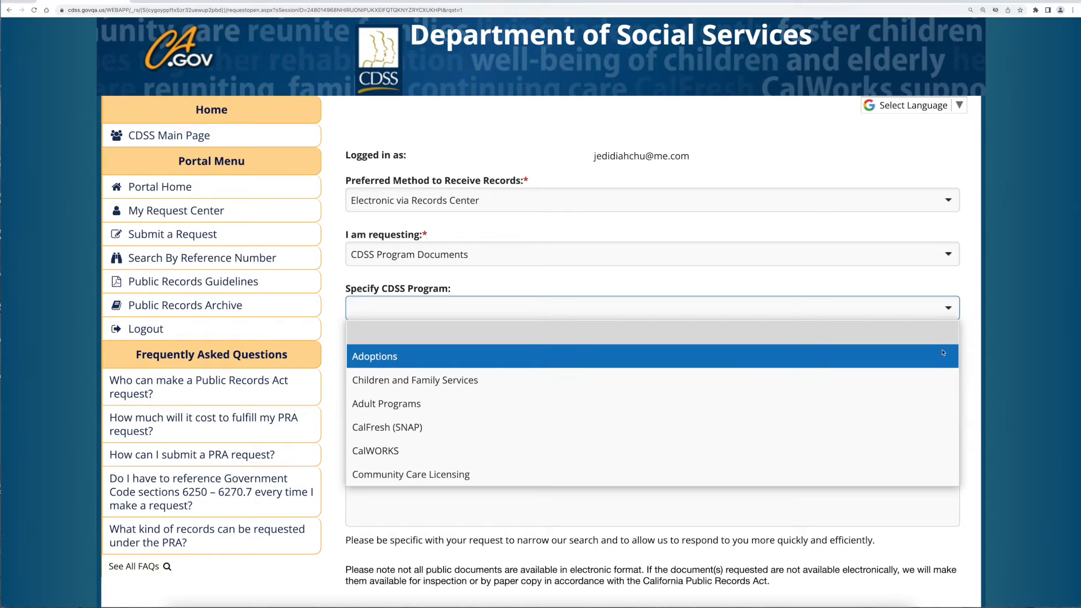
pyautogui.click(938, 381)
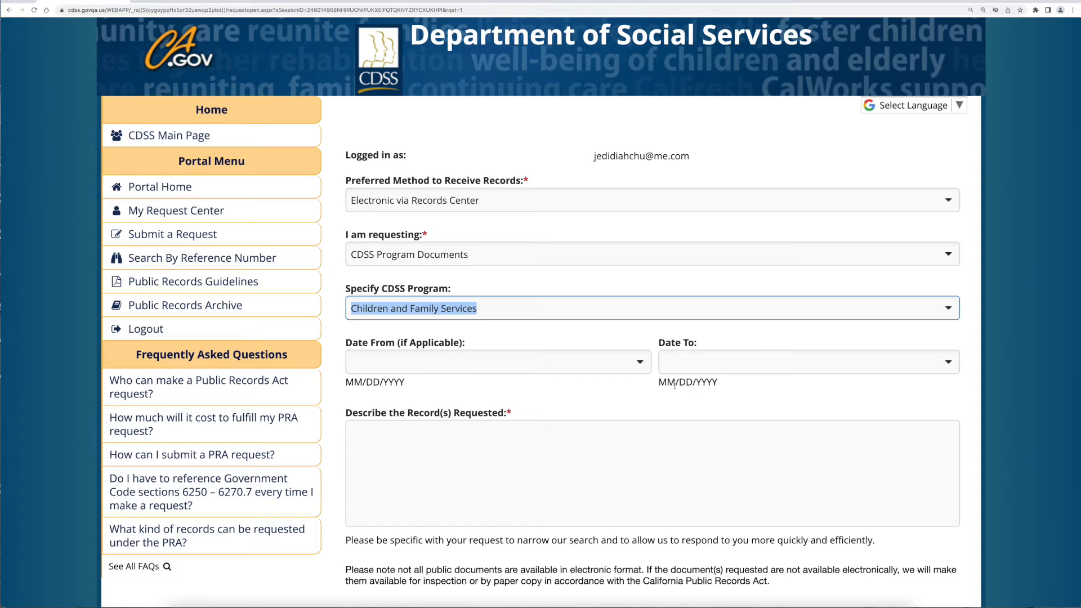
# - Pick January 3, 2022 as the start date and December 5, 2022 as the end date
pyautogui.click(646, 369)
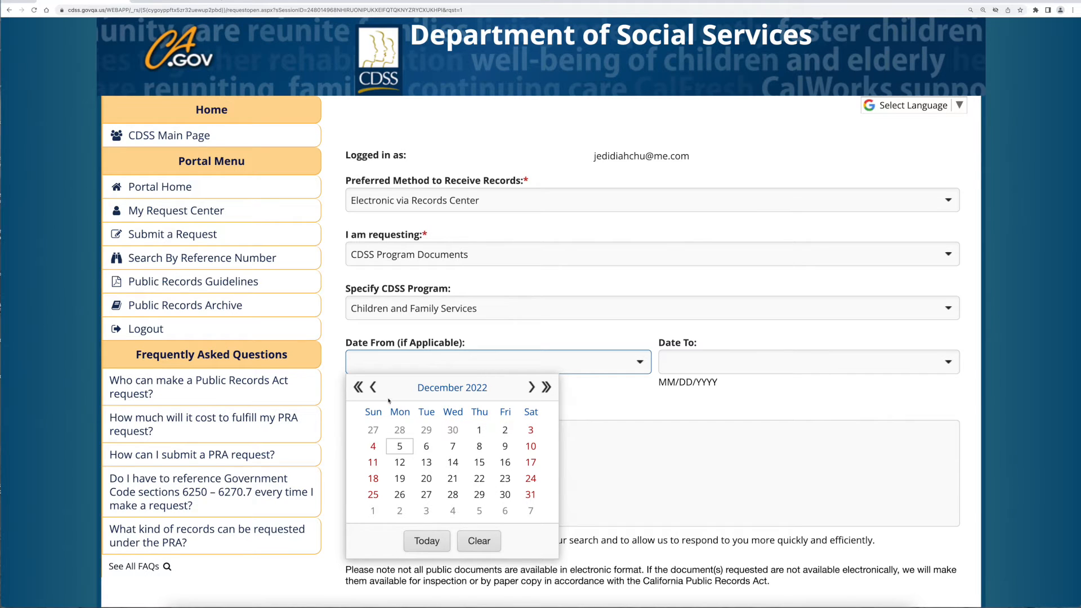
pyautogui.click(374, 388)
pyautogui.click(374, 389)
pyautogui.click(374, 389)
pyautogui.click(374, 388)
pyautogui.click(374, 389)
pyautogui.click(375, 389)
pyautogui.click(375, 388)
pyautogui.click(374, 389)
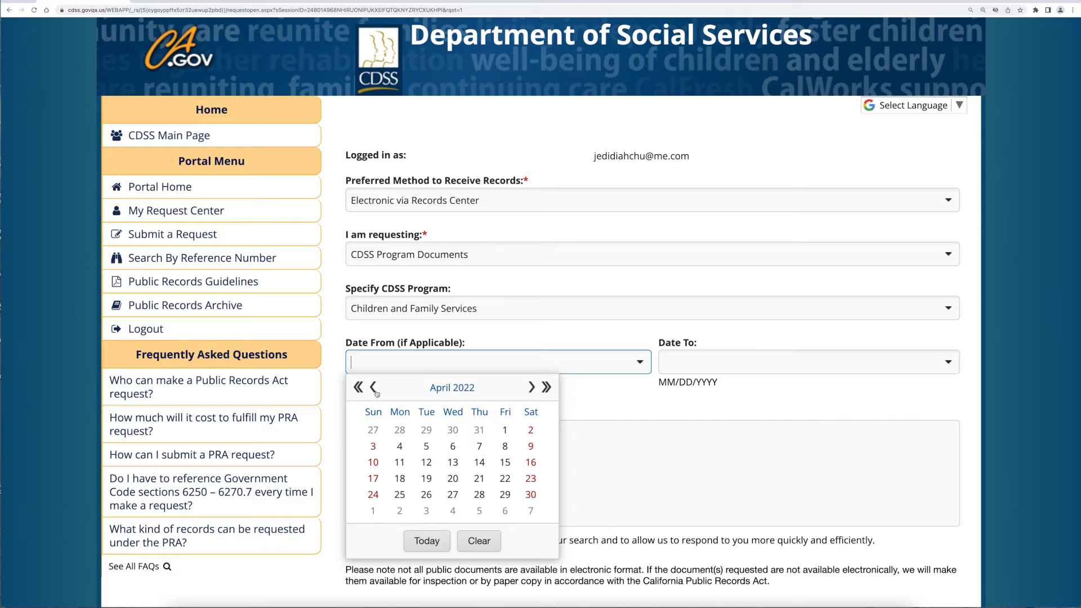
pyautogui.click(374, 389)
pyautogui.click(375, 388)
pyautogui.click(375, 389)
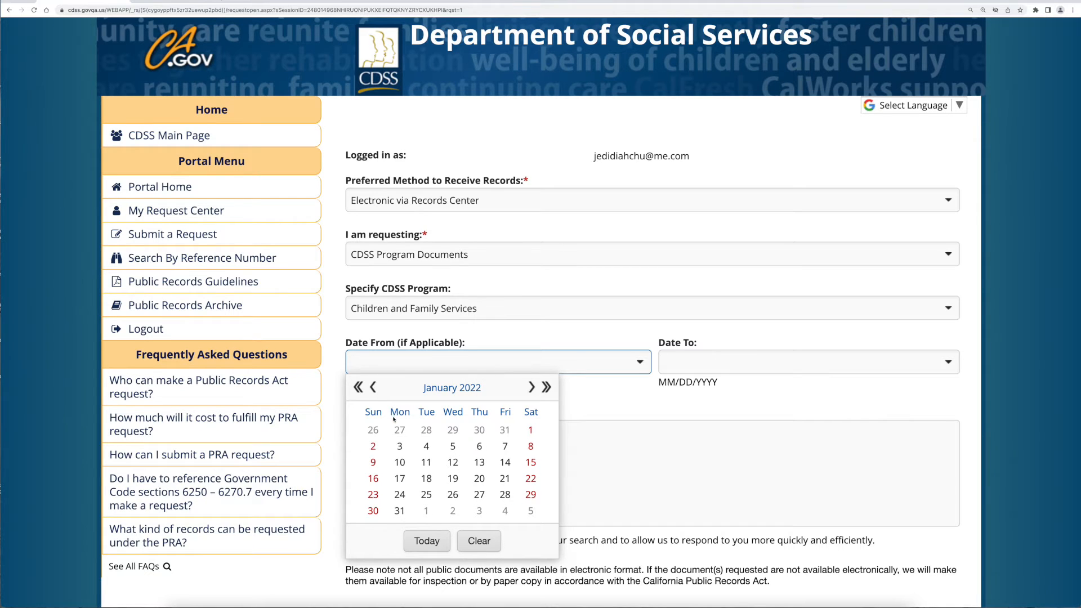
pyautogui.click(401, 450)
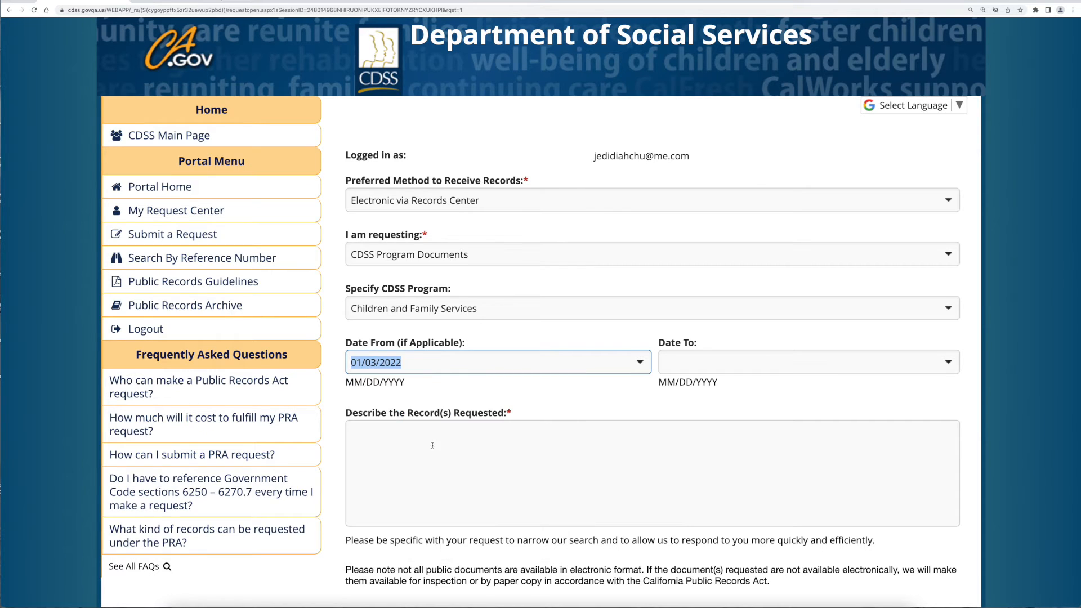
pyautogui.click(952, 367)
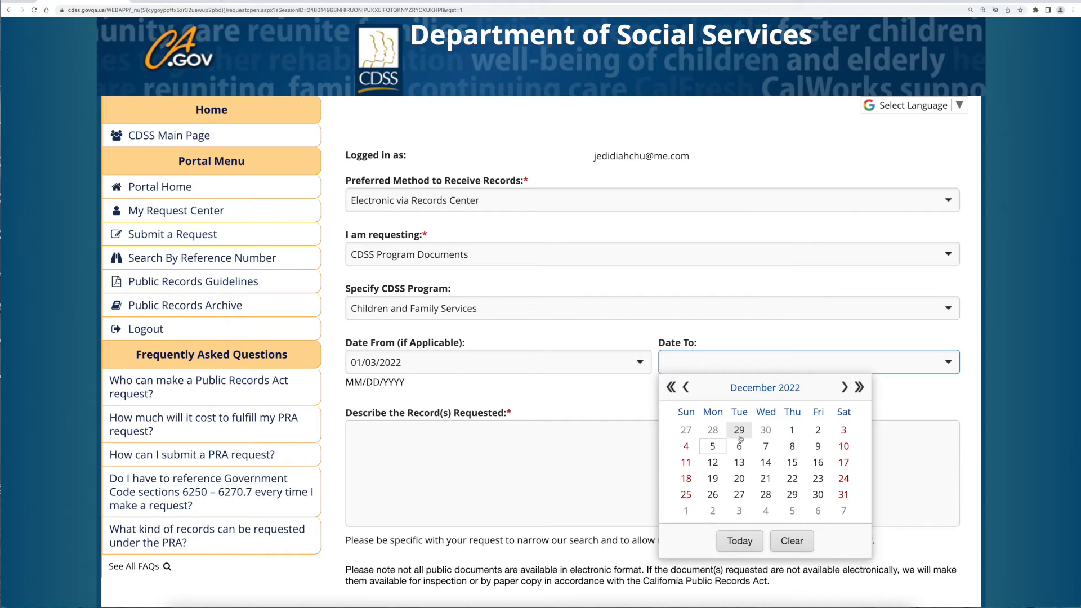
pyautogui.click(712, 446)
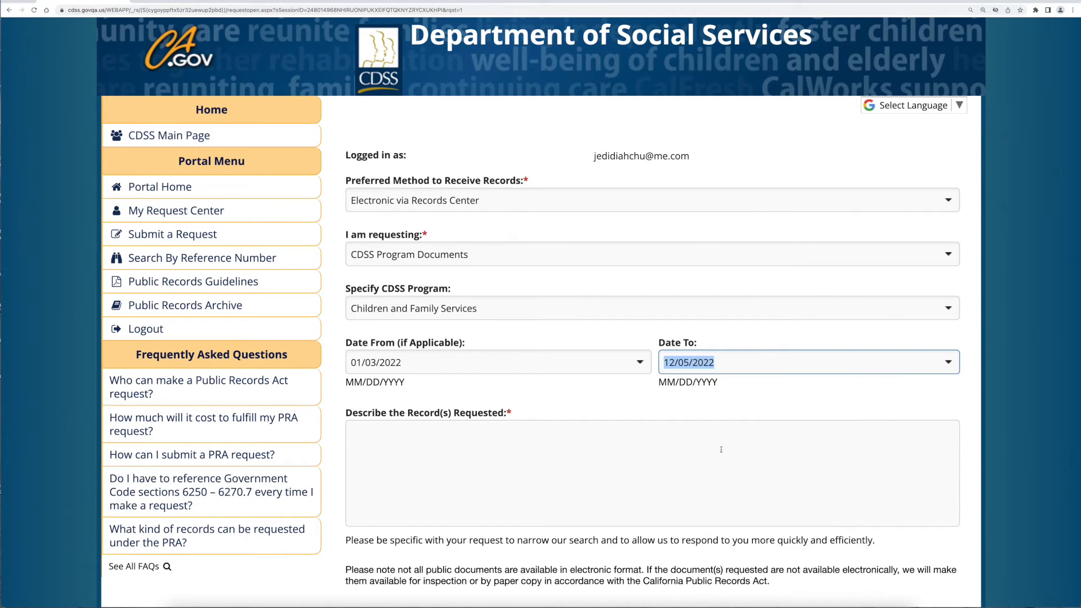
# - Type the records description asking for specificity and quoting the PRA's basic principle under Government Code 6250
pyautogui.click(713, 450)
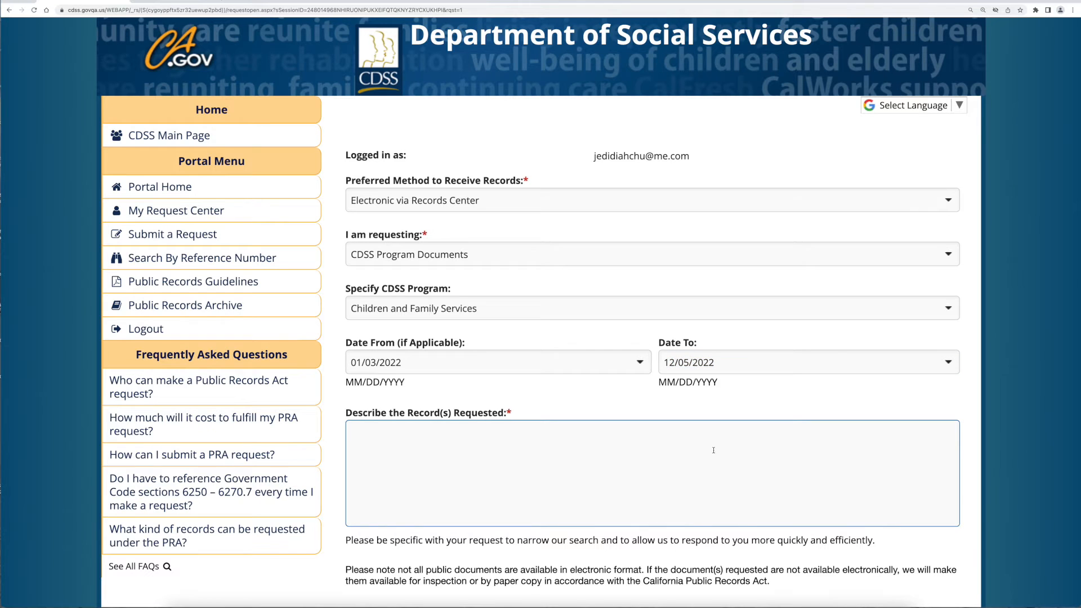
pyautogui.write('Please be specific with your request to narrow our search and to allow')
pyautogui.write('us to')
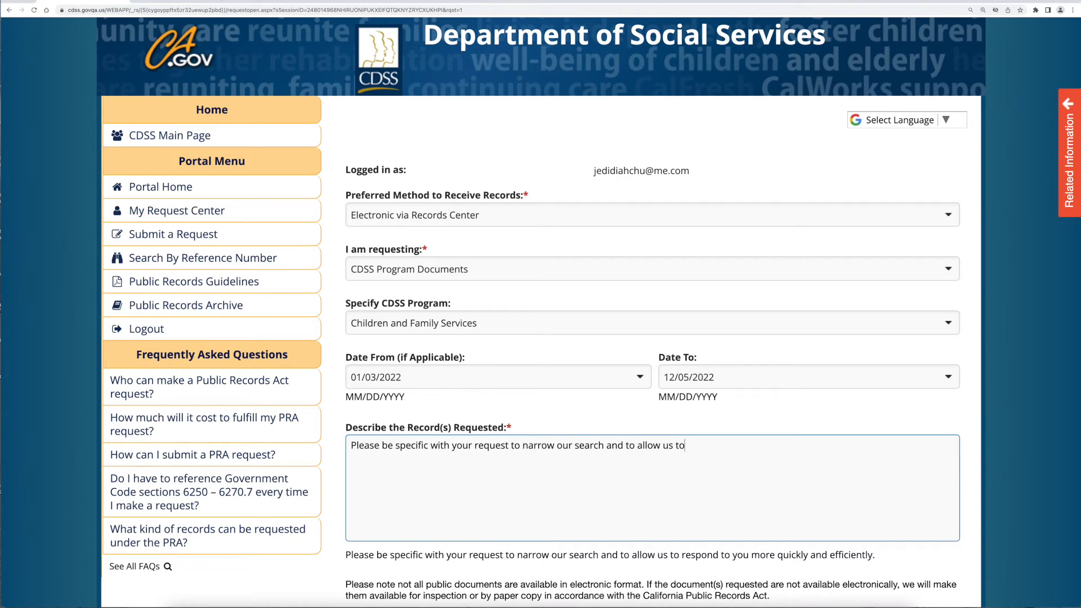
pyautogui.write(' respond to you more quick')
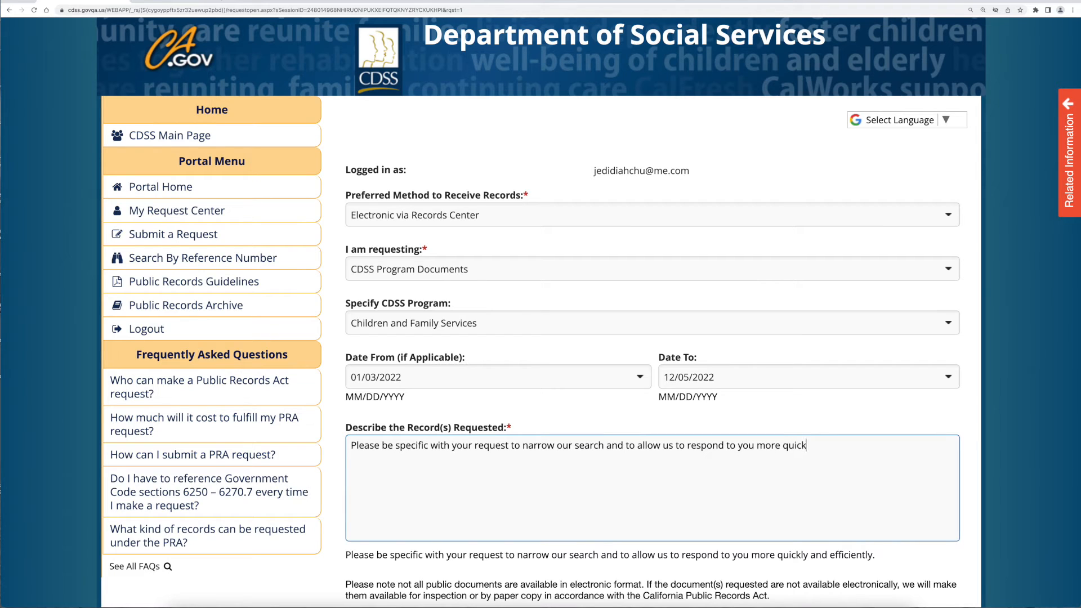
pyautogui.write('ly and efficiently. Please note not all public document')
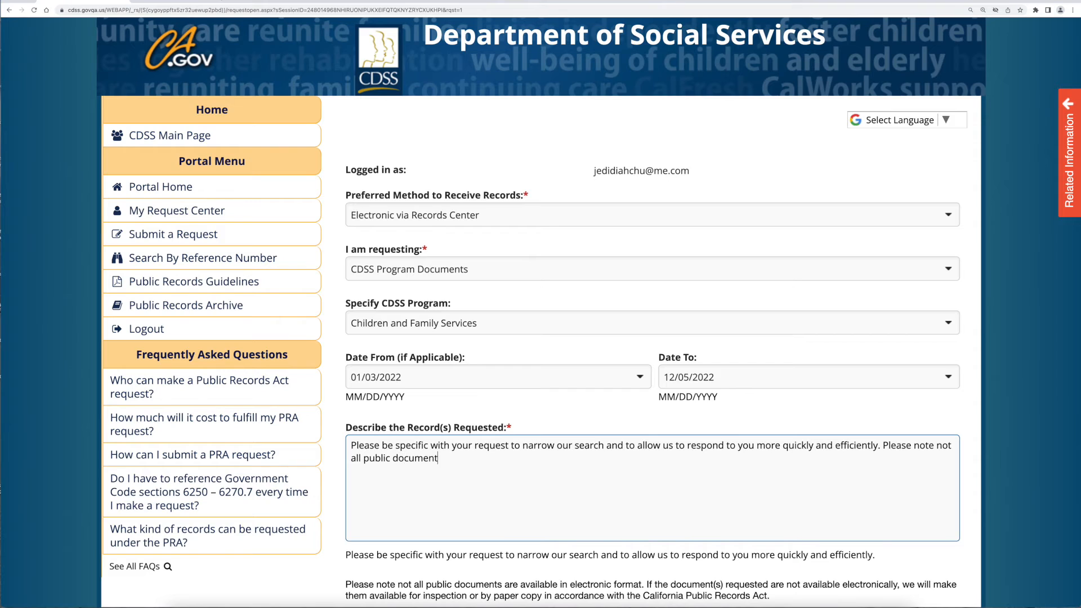
pyautogui.write('s are available in electronic format')
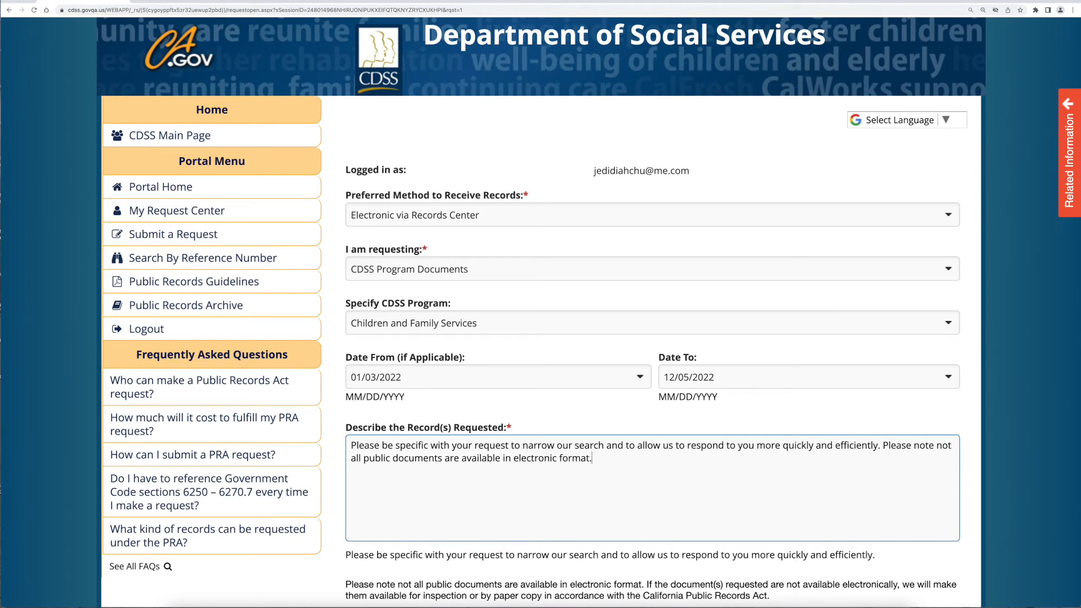
pyautogui.write('. Californ')
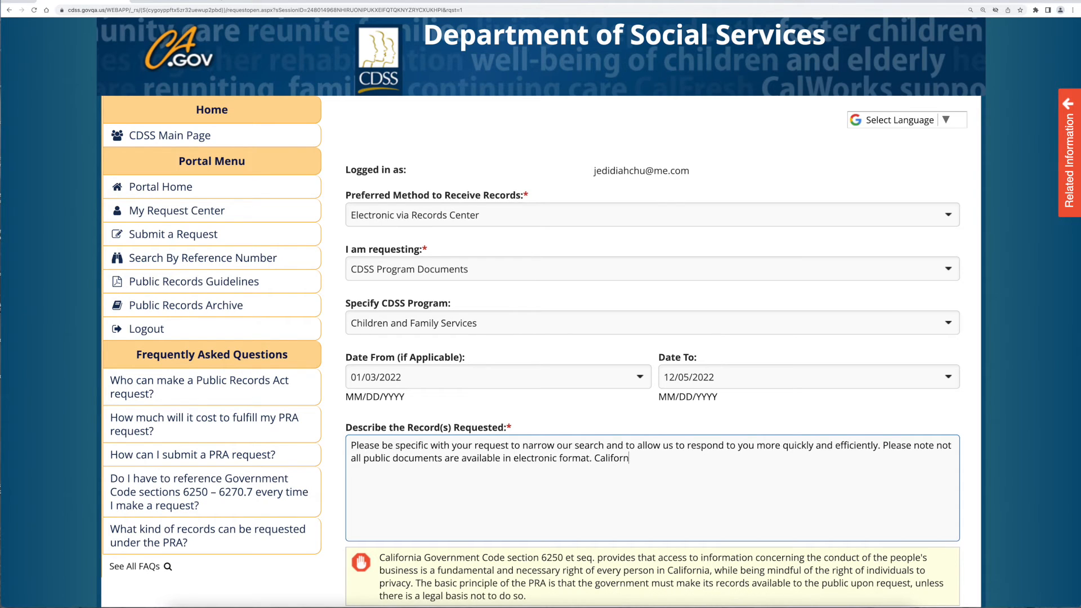
pyautogui.write('ia Government Code section 6250')
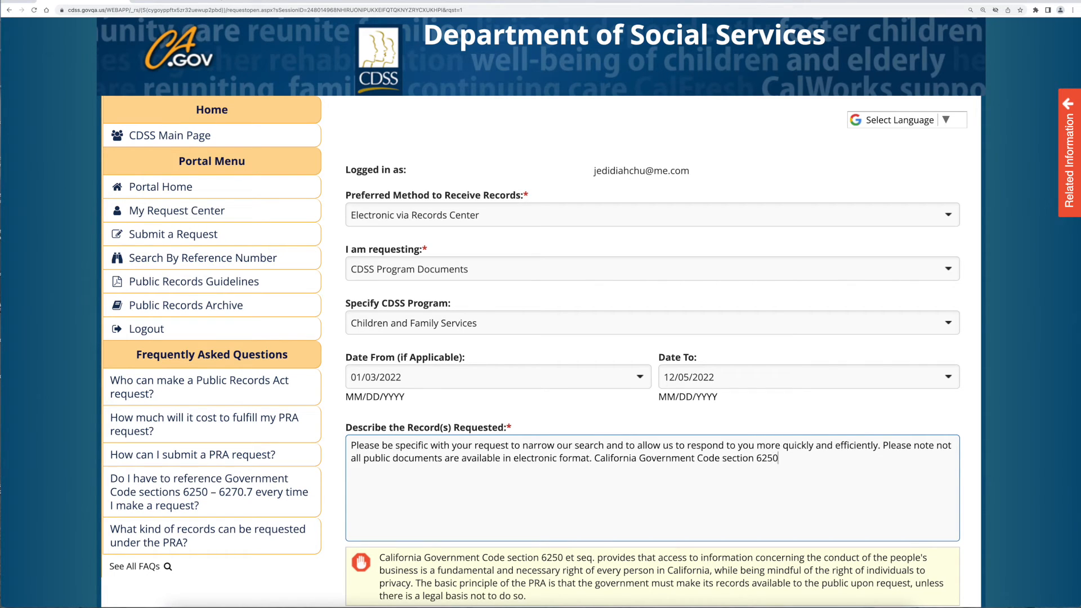
pyautogui.write(' provides that a')
pyautogui.write('cce')
pyautogui.write('ss to information con')
pyautogui.write('cerning the cond')
pyautogui.write('uct of the peo')
pyautogui.write("ple's")
pyautogui.write(' bus')
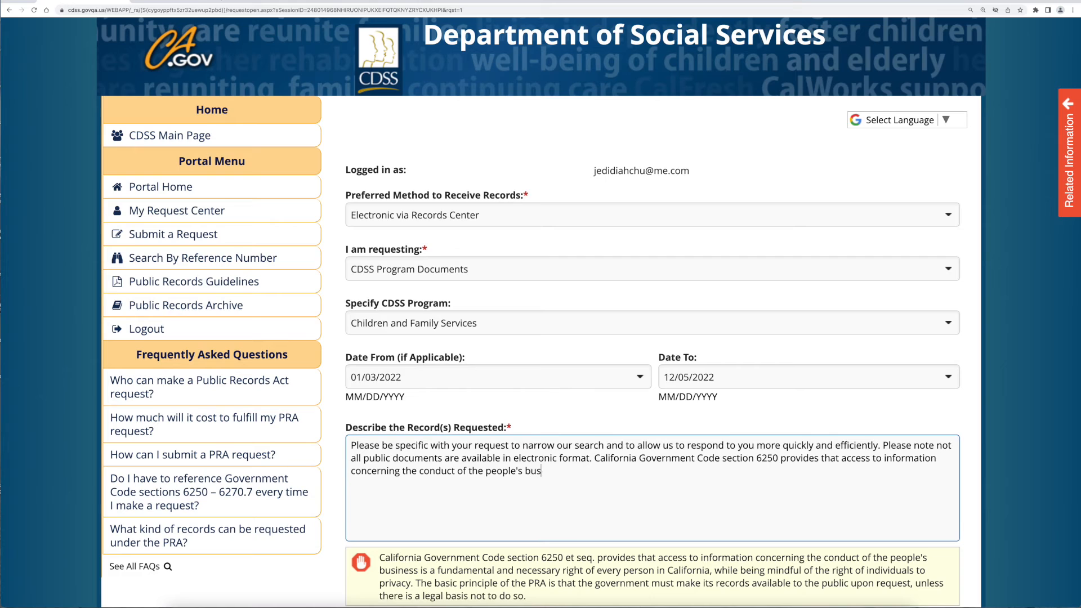
pyautogui.write('iness is a fundamental an')
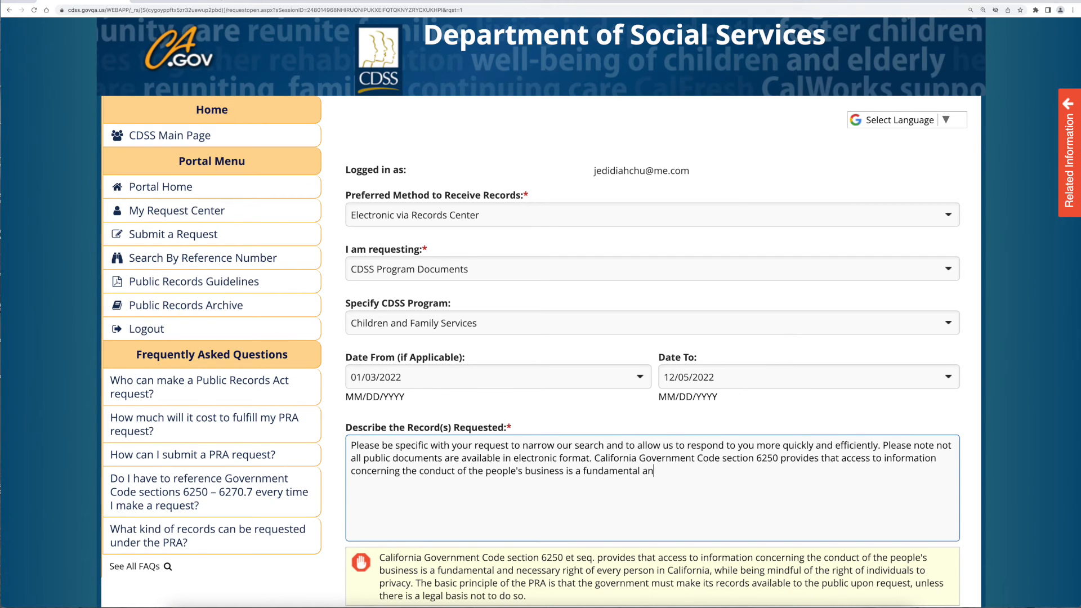
pyautogui.write('d necessary right of every person in California, whi')
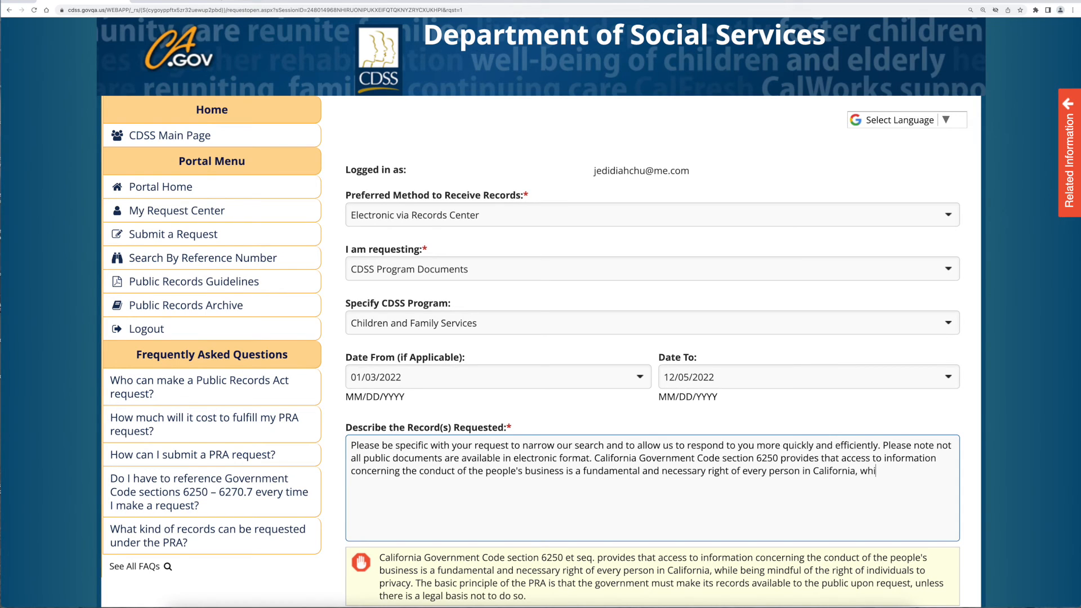
pyautogui.write('le being mindful of the right ')
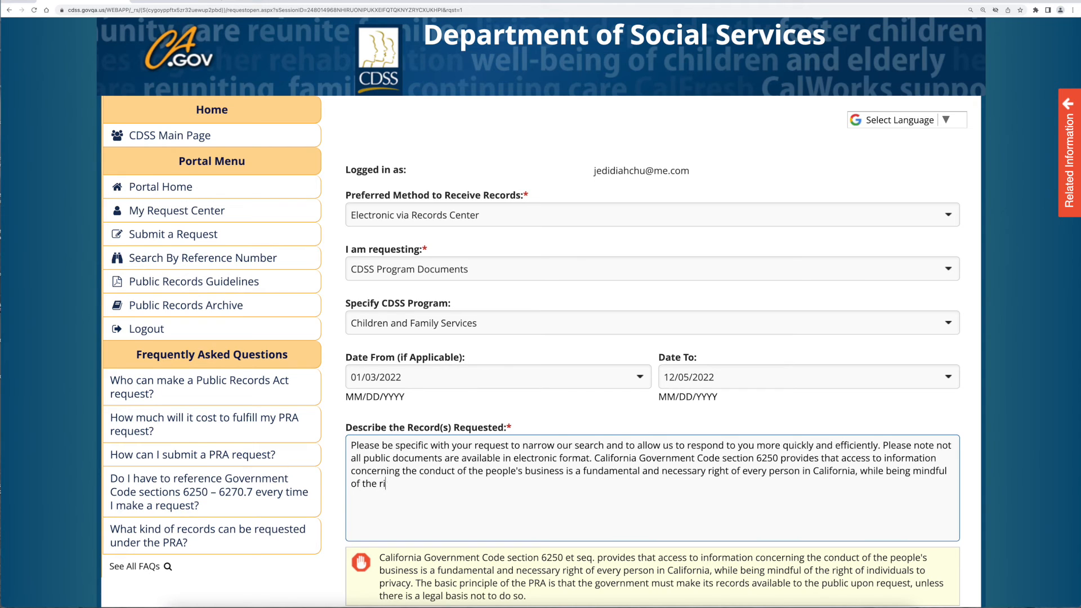
pyautogui.write('to individuals to provacy')
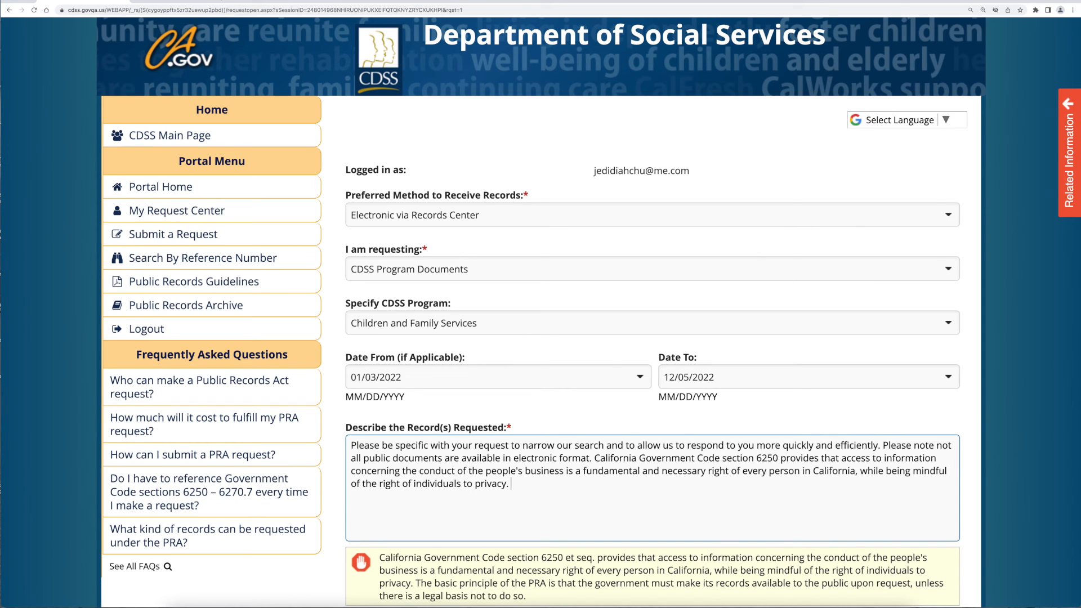
pyautogui.write('The basic principle of the PRA is that the government must make its records available to the public upon request, unless ther')
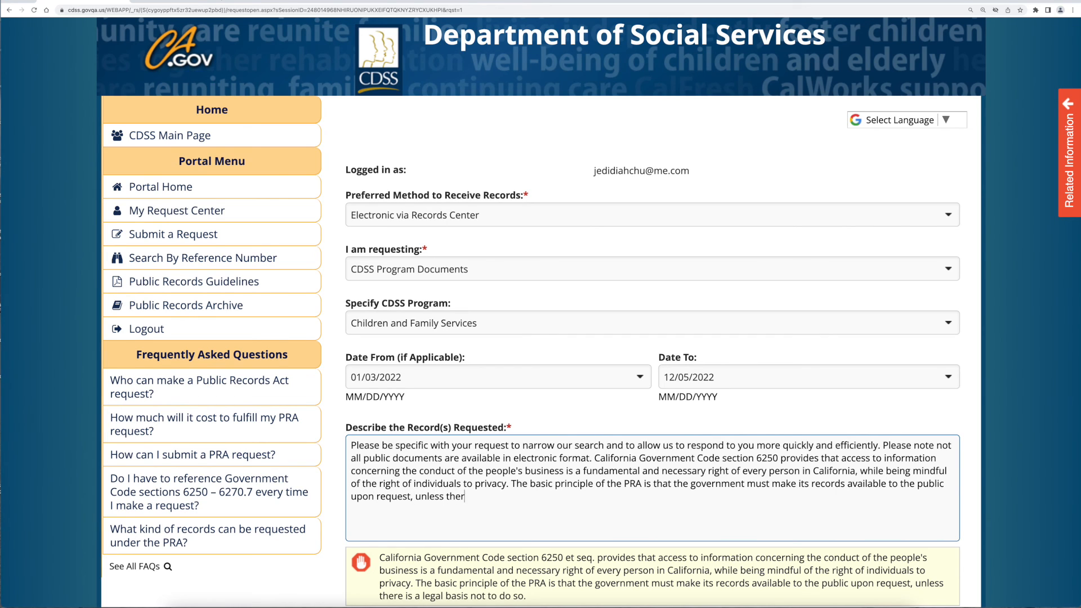
pyautogui.write('e is a legal basis not dto do ')
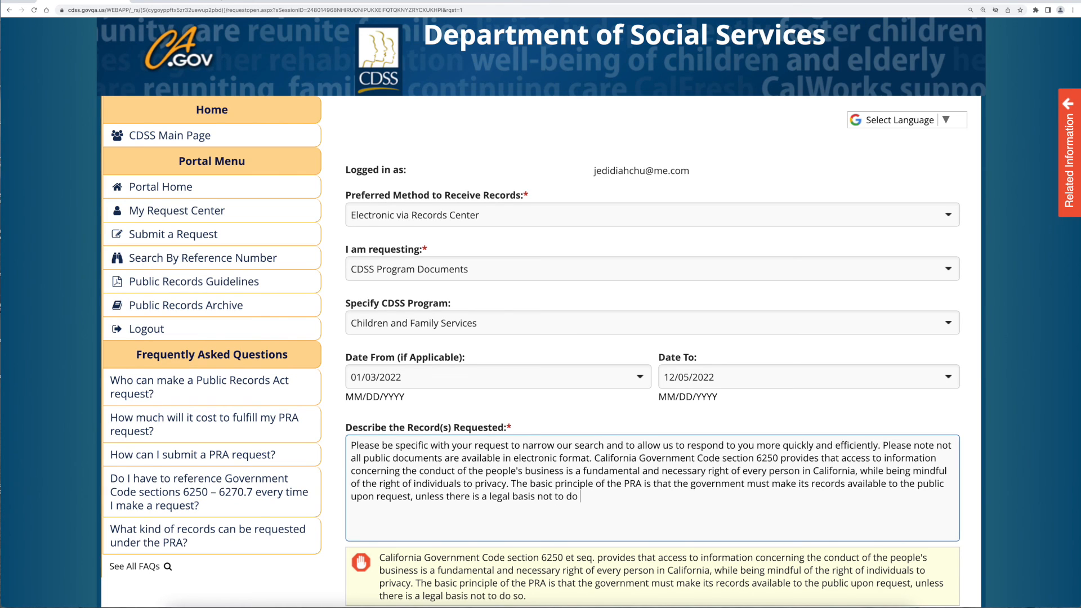
pyautogui.write('so.')
# - Enter the CAPTCHA code at the bottom of the form and submit the records request
pyautogui.click(1046, 467)
pyautogui.scroll(-4, 1046, 467)
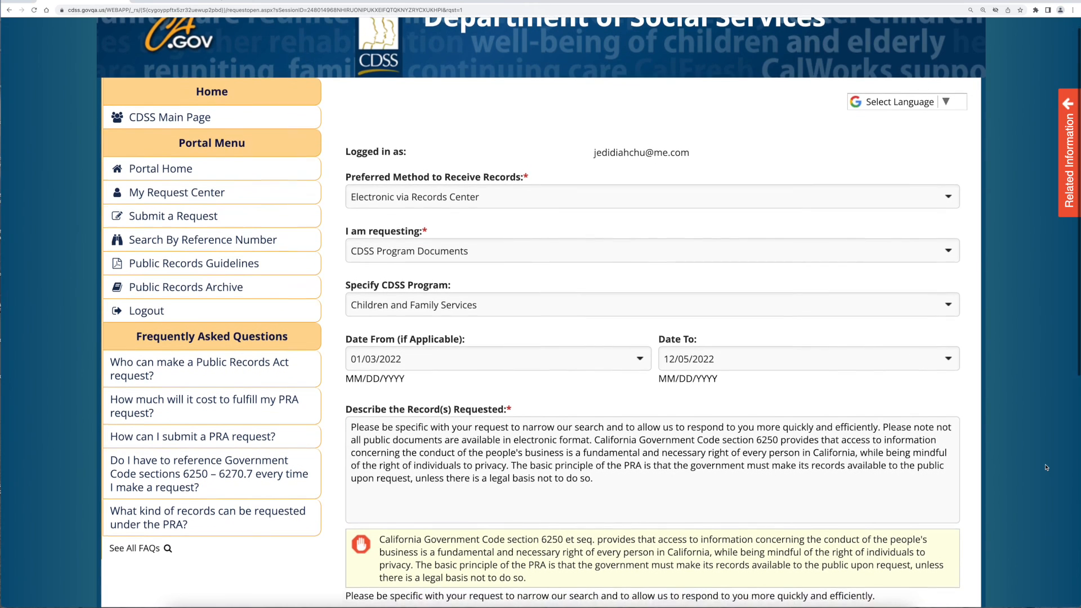
pyautogui.scroll(-3, 1046, 468)
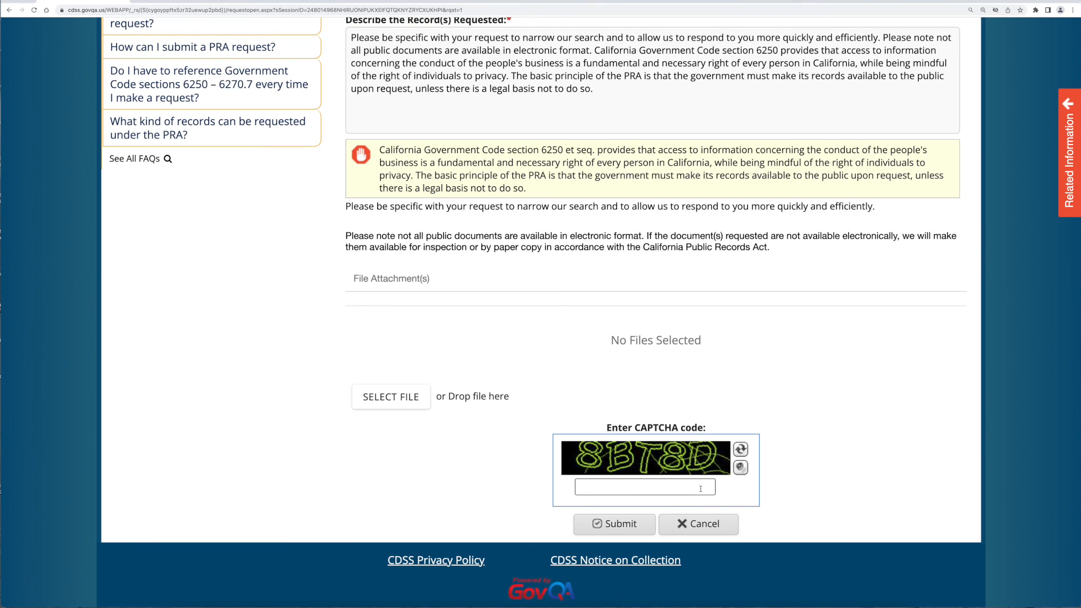
pyautogui.write('8BT8D')
pyautogui.click(649, 529)
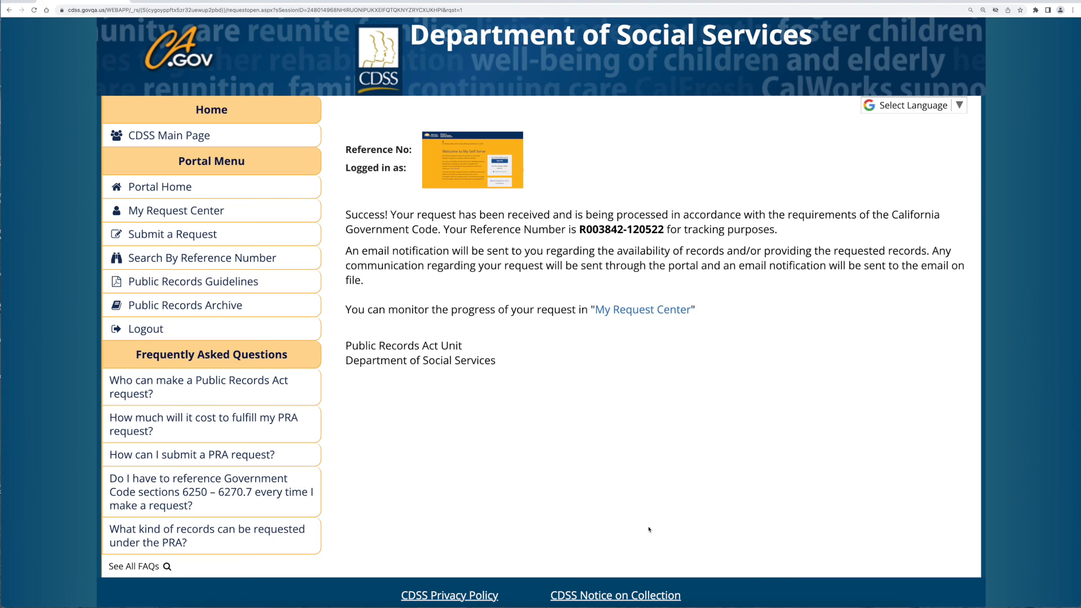